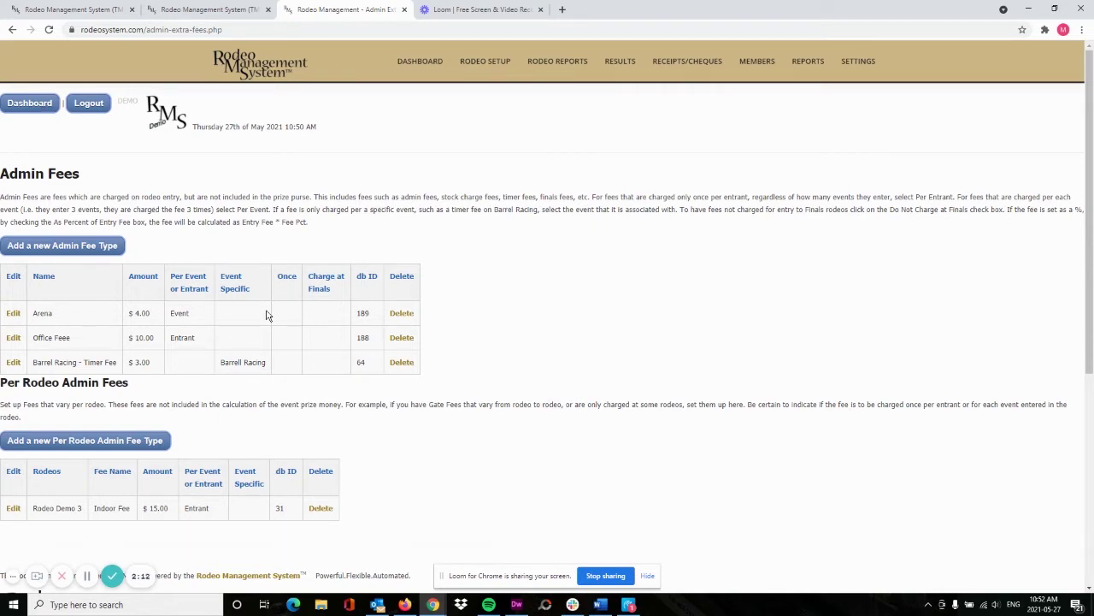
Step: Start a new admin fee type named "Finals Fee" with a fee amount of 10
{"action": "left_click", "coordinate": [109, 247]}
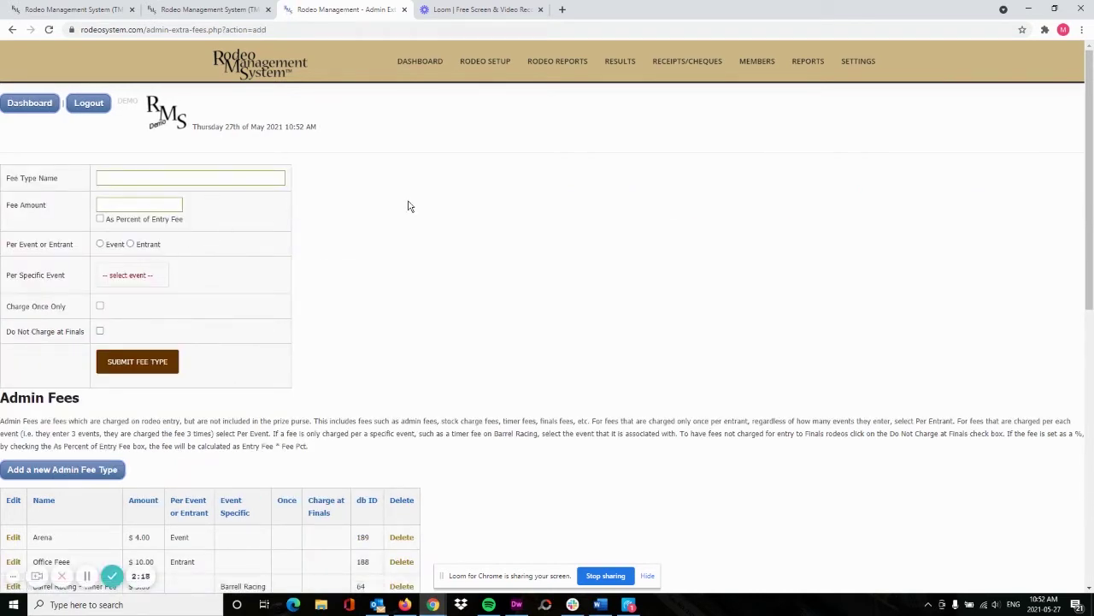
{"action": "left_click", "coordinate": [246, 180]}
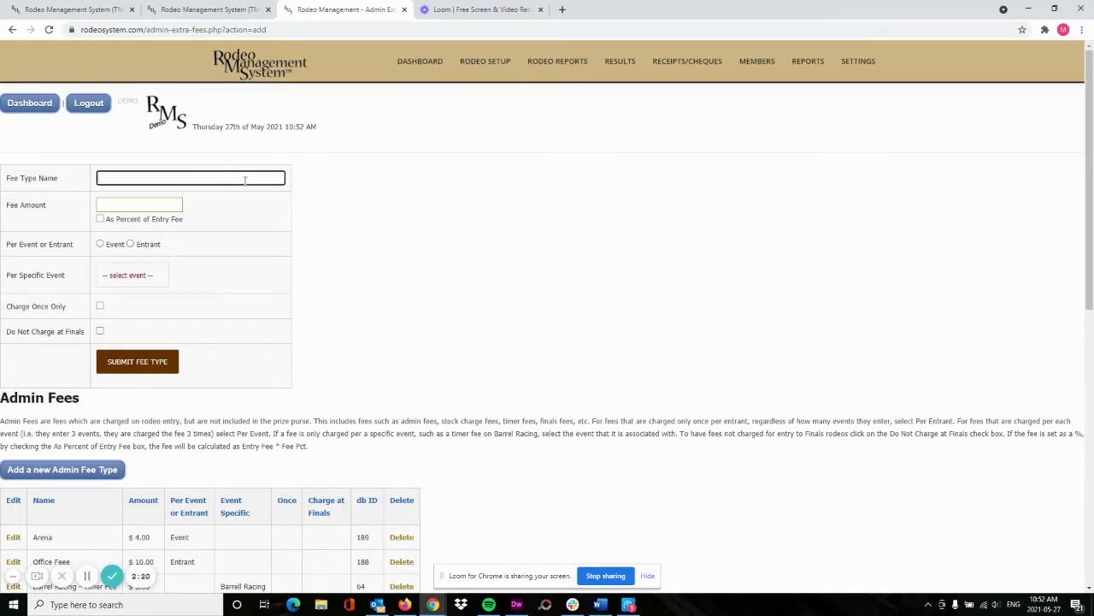
{"action": "type", "text": "Finals Fee"}
{"action": "left_click", "coordinate": [170, 202]}
{"action": "type", "text": "10"}
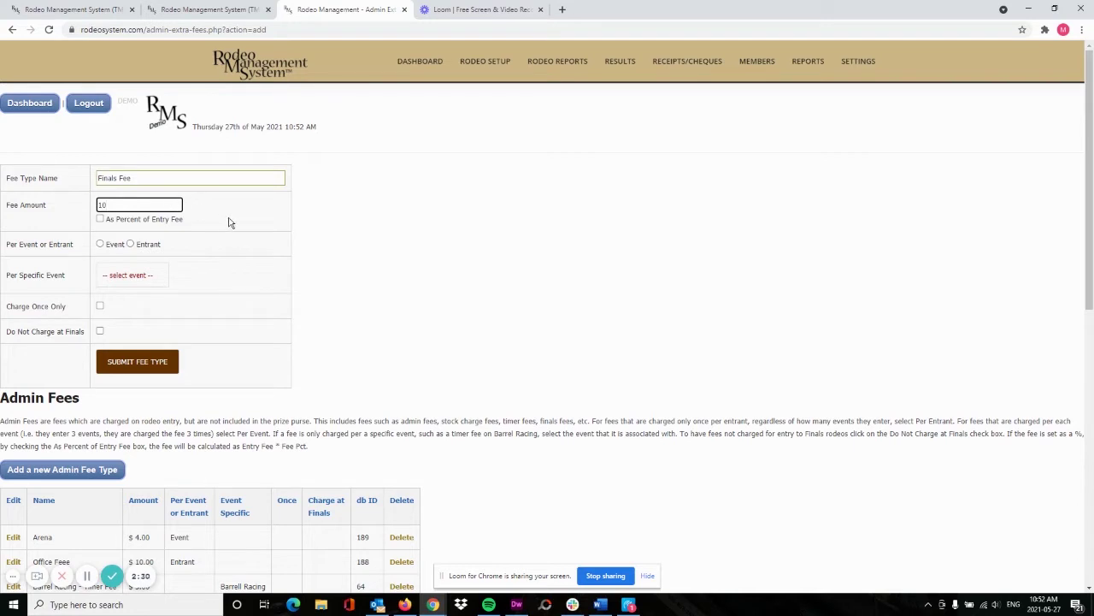
Step: Try charging the Finals Fee as a percent of the entry fee
{"action": "left_click", "coordinate": [100, 243]}
{"action": "left_click", "coordinate": [100, 219]}
{"action": "left_click", "coordinate": [101, 205]}
{"action": "type", "text": "."}
{"action": "key", "text": "BackSpace"}
{"action": "left_click", "coordinate": [101, 219]}
Step: Set the Finals Fee to be charged per Event, leaving the specific event unselected
{"action": "left_click", "coordinate": [130, 244]}
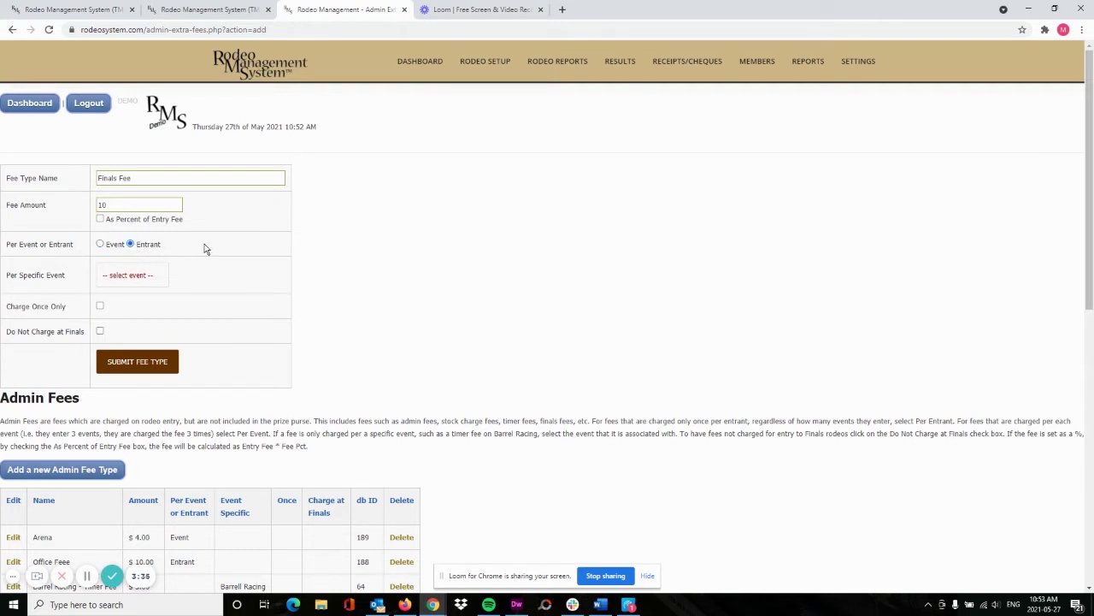
{"action": "left_click", "coordinate": [100, 245]}
{"action": "left_click", "coordinate": [130, 244]}
{"action": "left_click", "coordinate": [101, 244]}
{"action": "left_click", "coordinate": [145, 277]}
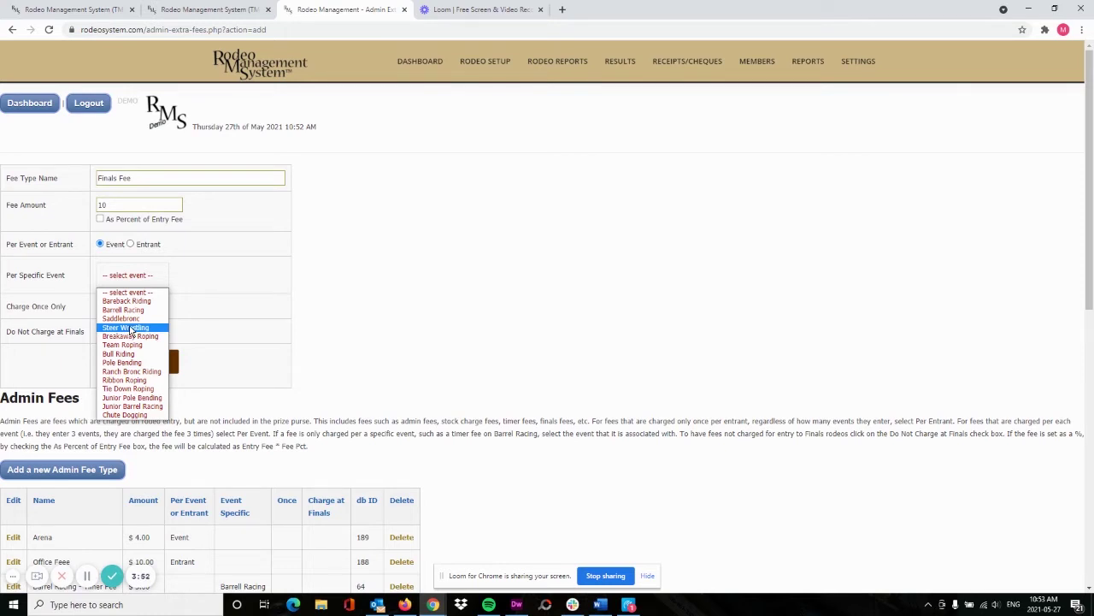
{"action": "left_click", "coordinate": [236, 262]}
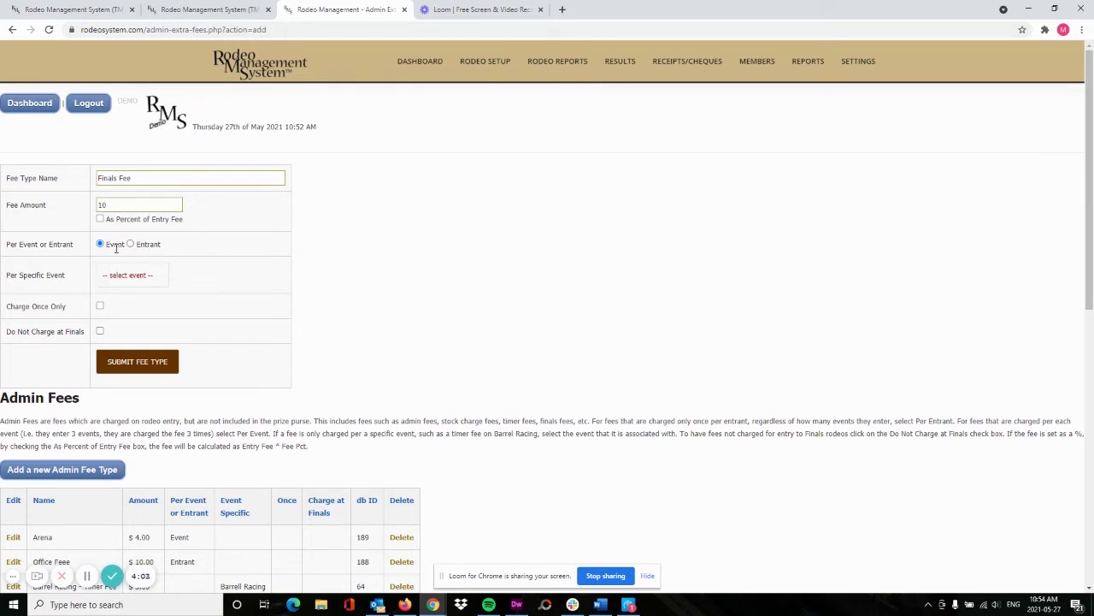
Step: Mark the Finals Fee as Do Not Charge at Finals, keep Charge Once Only off, and submit the fee type
{"action": "left_click", "coordinate": [100, 307]}
{"action": "left_click", "coordinate": [100, 306]}
{"action": "left_click", "coordinate": [99, 332]}
{"action": "left_click", "coordinate": [130, 362]}
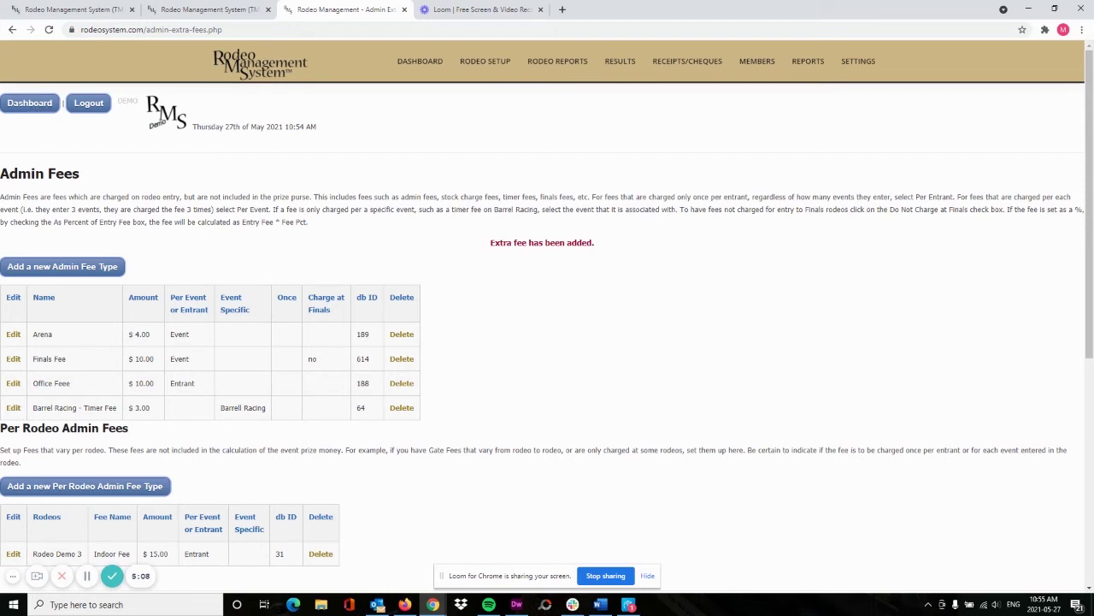
Step: Correct the name of the "Office Feee" admin fee to "Office Fee" and submit the changes
{"action": "left_click", "coordinate": [14, 383]}
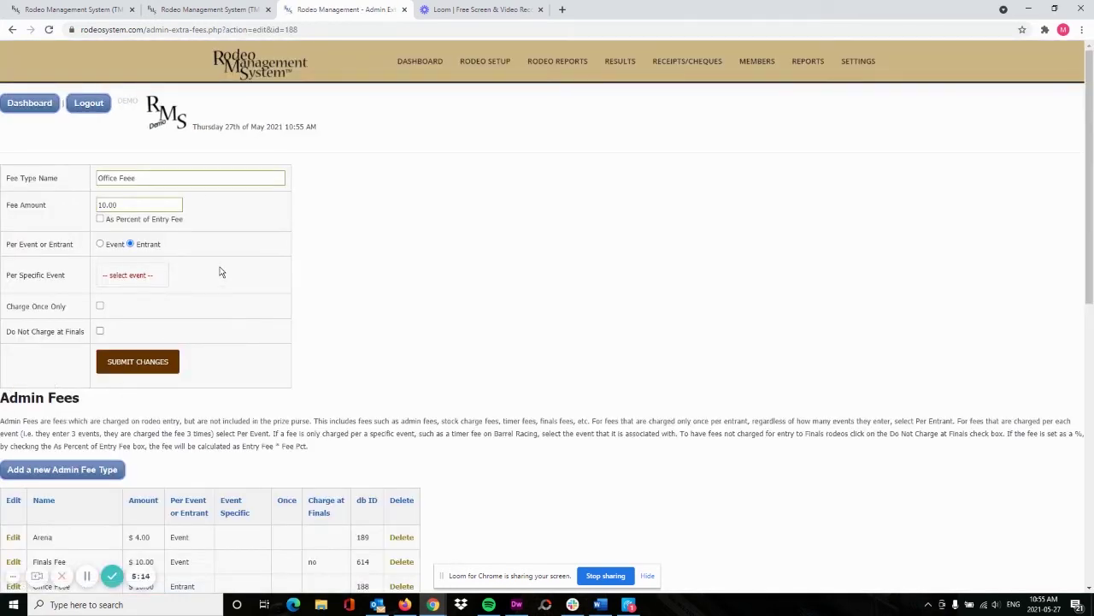
{"action": "left_click", "coordinate": [144, 177]}
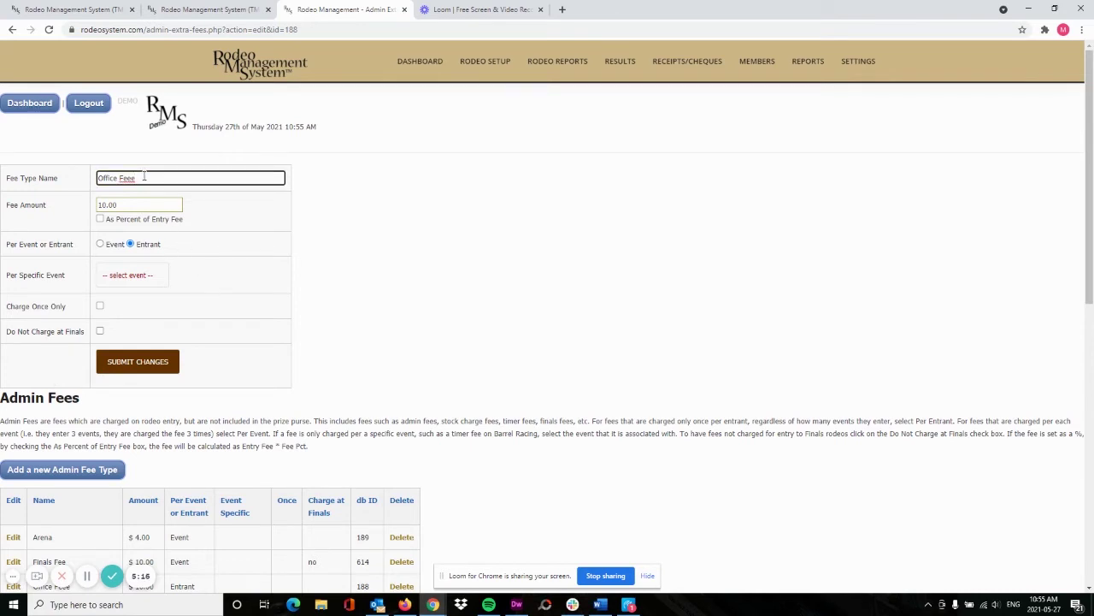
{"action": "key", "text": "BackSpace"}
{"action": "left_click", "coordinate": [160, 364]}
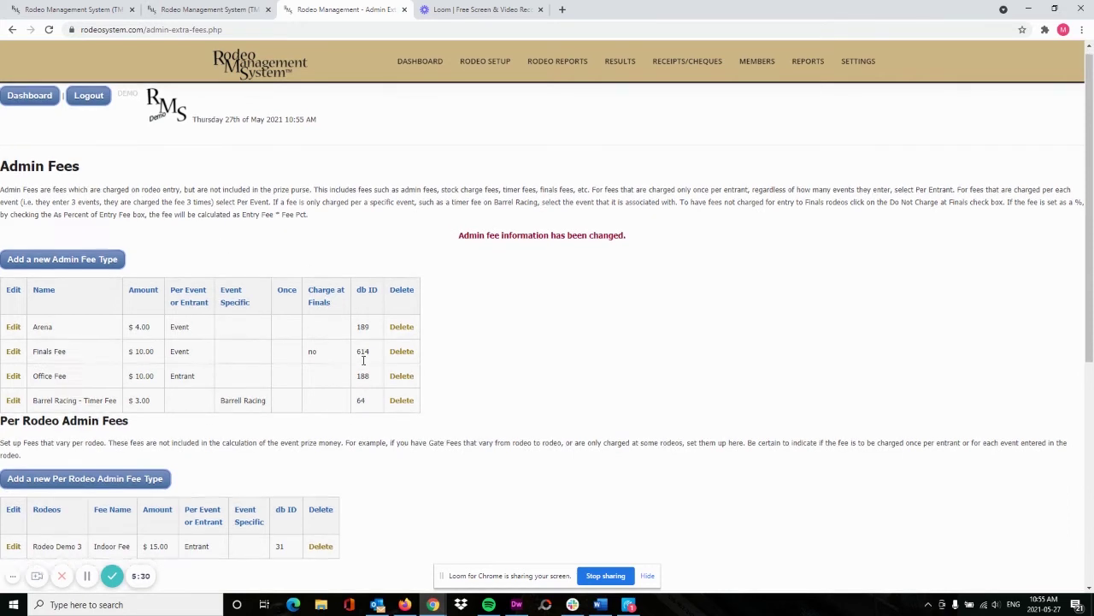
Step: Change the per-rodeo Indoor Fee for Rodeo Demo 3 to 5.00, keeping it per Entrant, and submit it
{"action": "scroll", "coordinate": [333, 291], "scroll_direction": "down", "scroll_amount": 3}
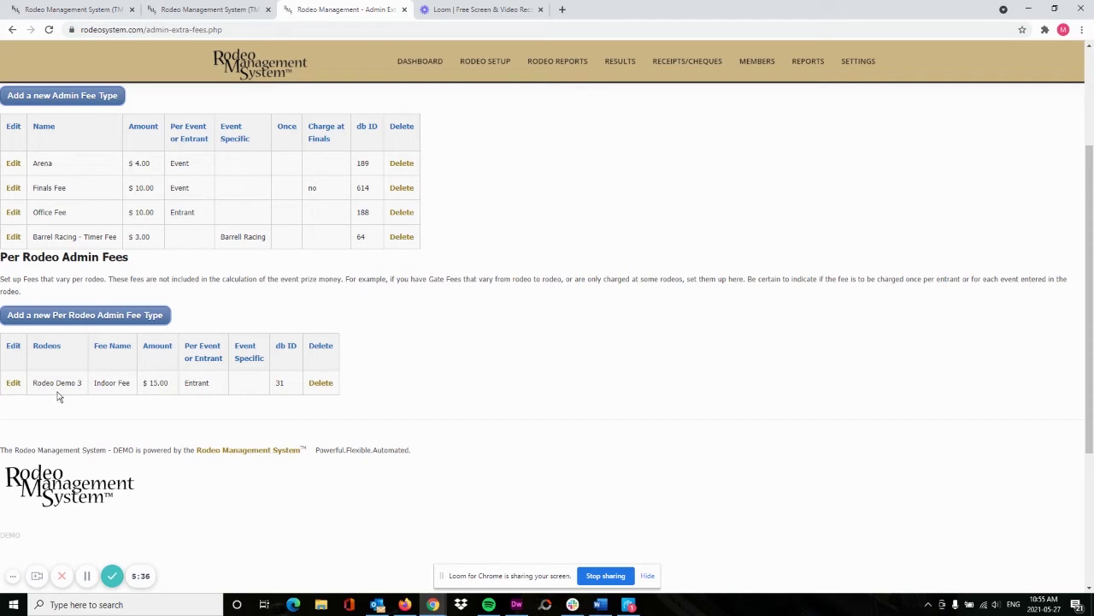
{"action": "left_click", "coordinate": [13, 383]}
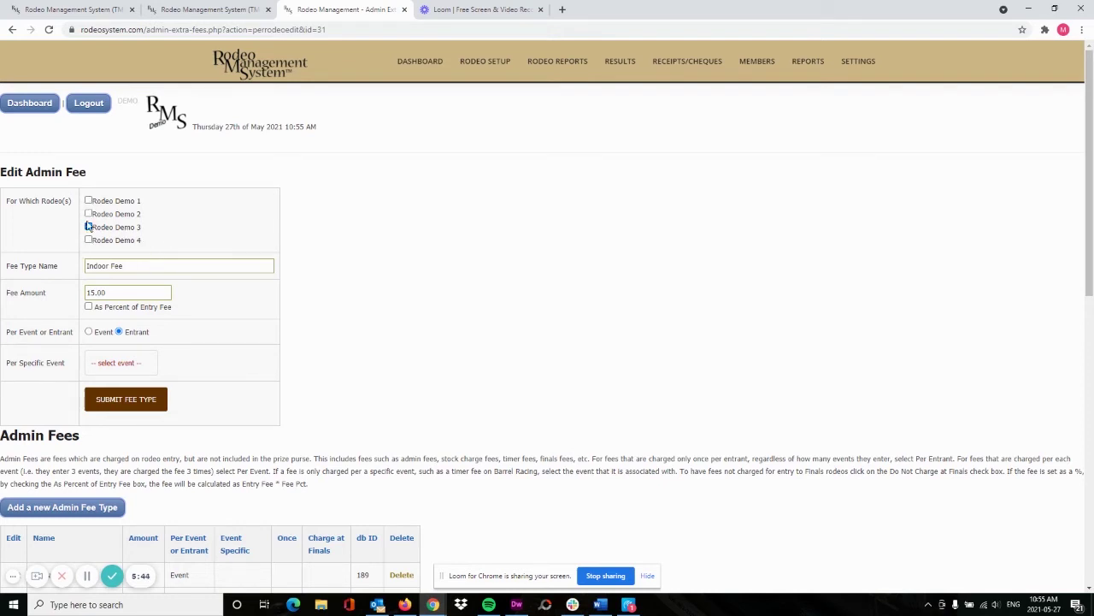
{"action": "left_click", "coordinate": [89, 239]}
{"action": "left_click", "coordinate": [89, 241]}
{"action": "left_click", "coordinate": [90, 292]}
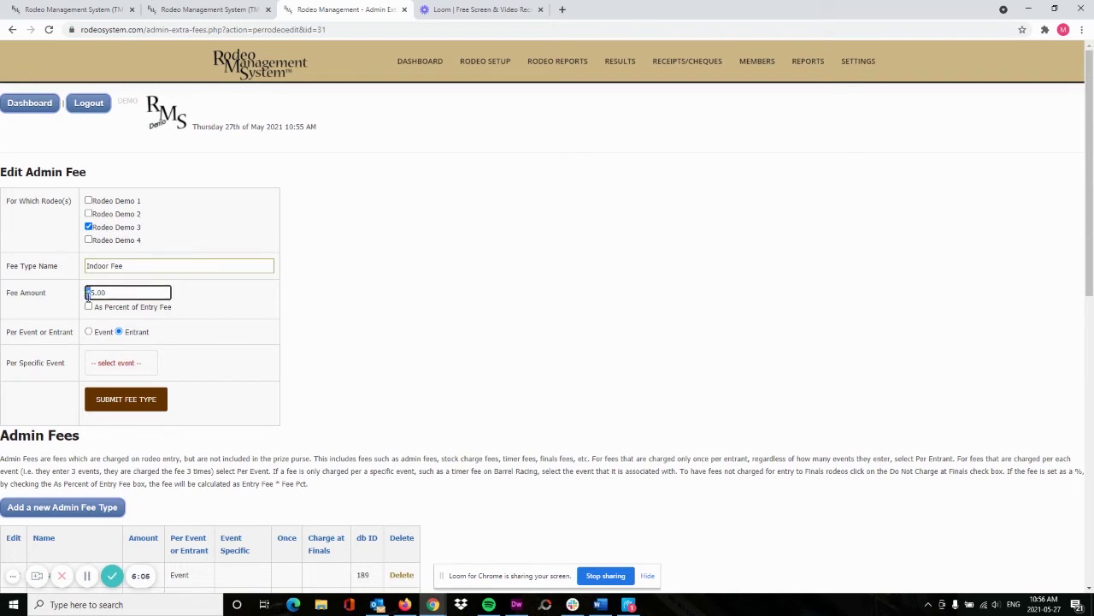
{"action": "key", "text": "BackSpace"}
{"action": "left_click", "coordinate": [133, 366]}
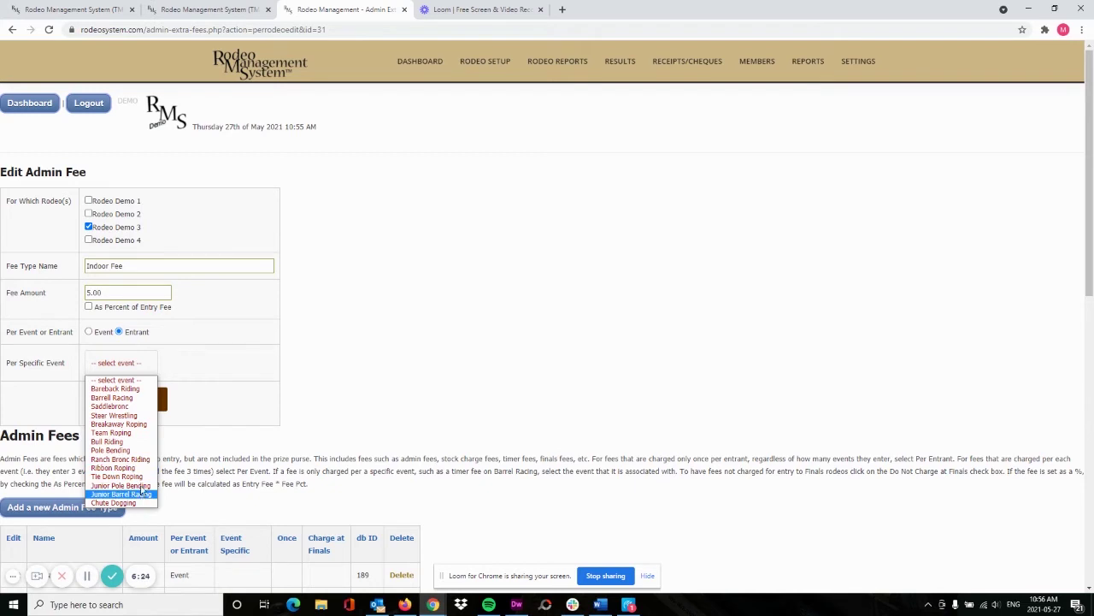
{"action": "left_click", "coordinate": [231, 355]}
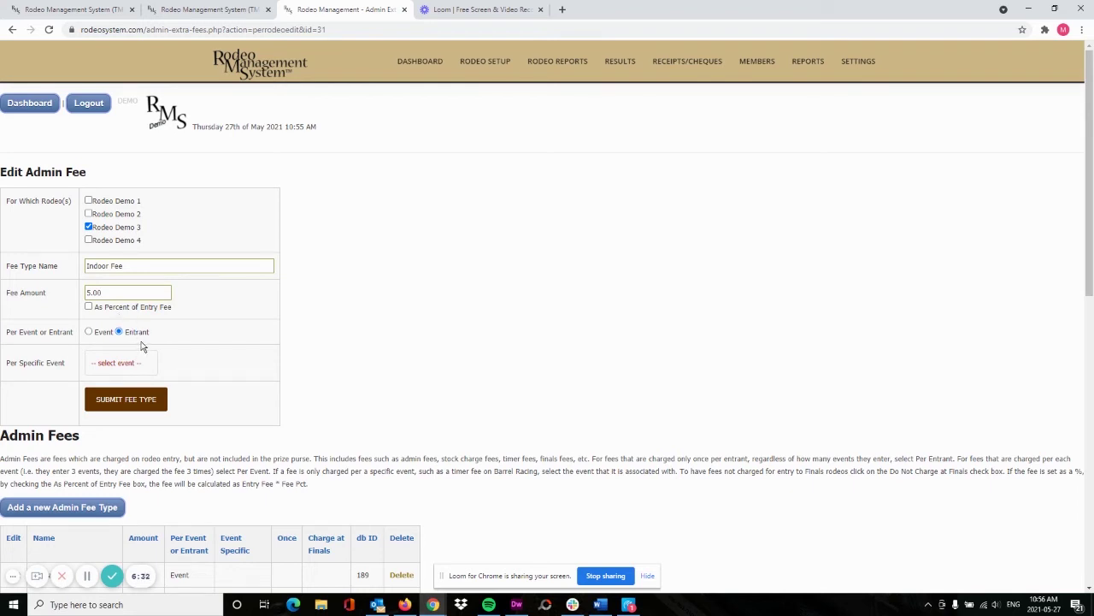
{"action": "left_click", "coordinate": [134, 399]}
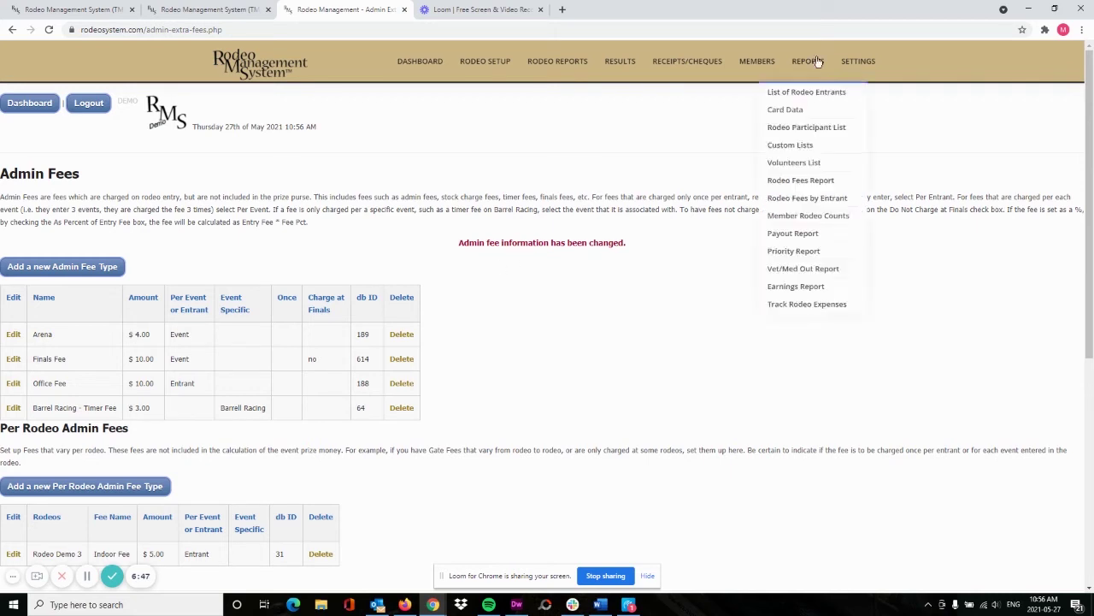
Step: Open the system settings and locate the Admin Fee Pct and Convenience Fee settings
{"action": "mouse_move", "coordinate": [863, 64]}
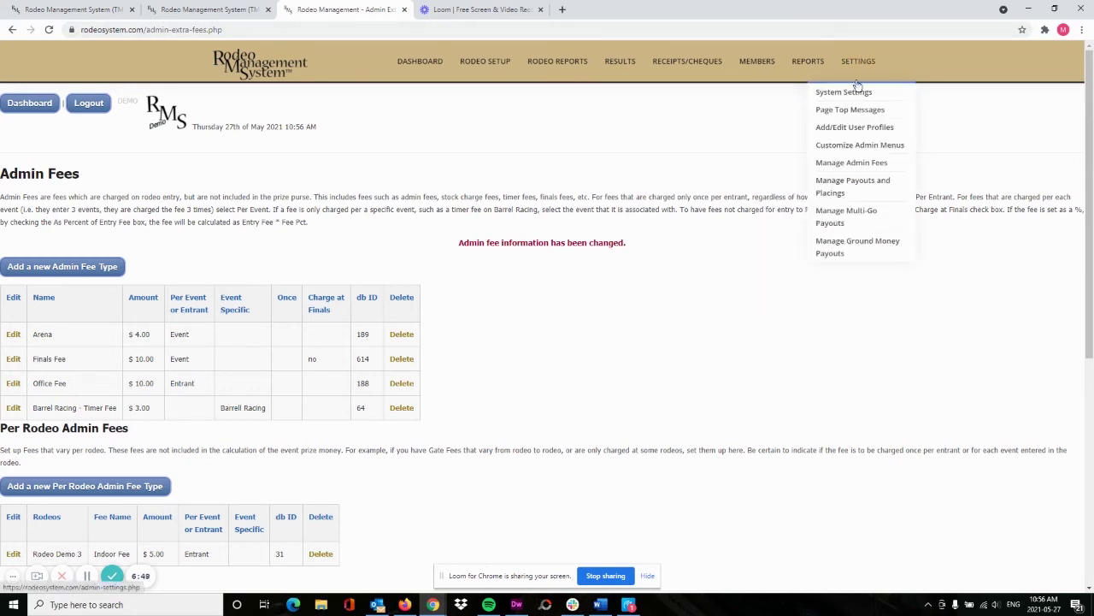
{"action": "left_click", "coordinate": [855, 93]}
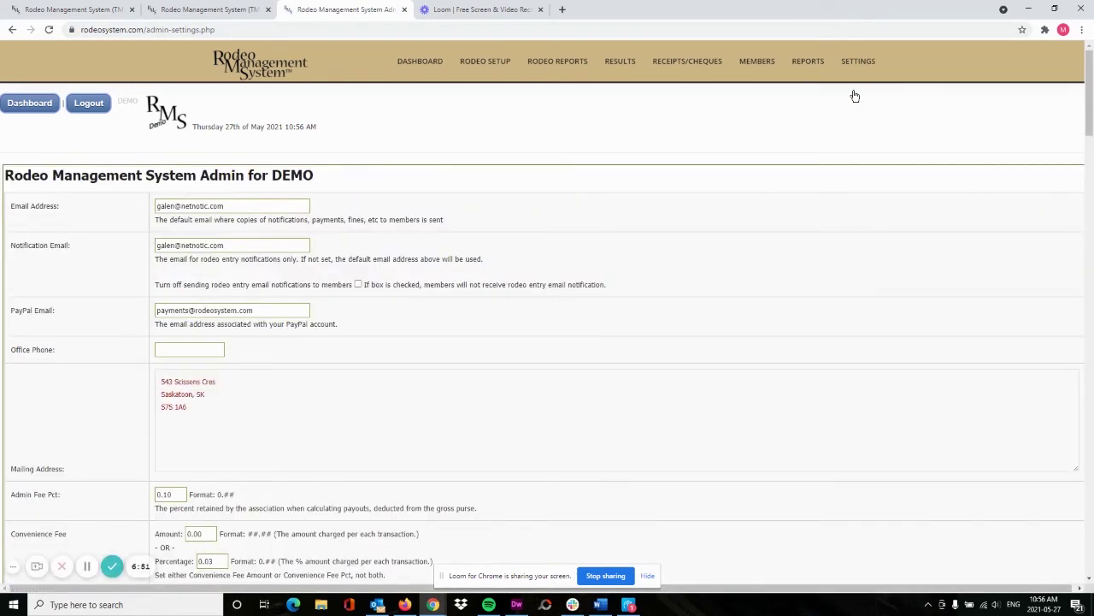
{"action": "scroll", "coordinate": [94, 377], "scroll_direction": "down", "scroll_amount": 3}
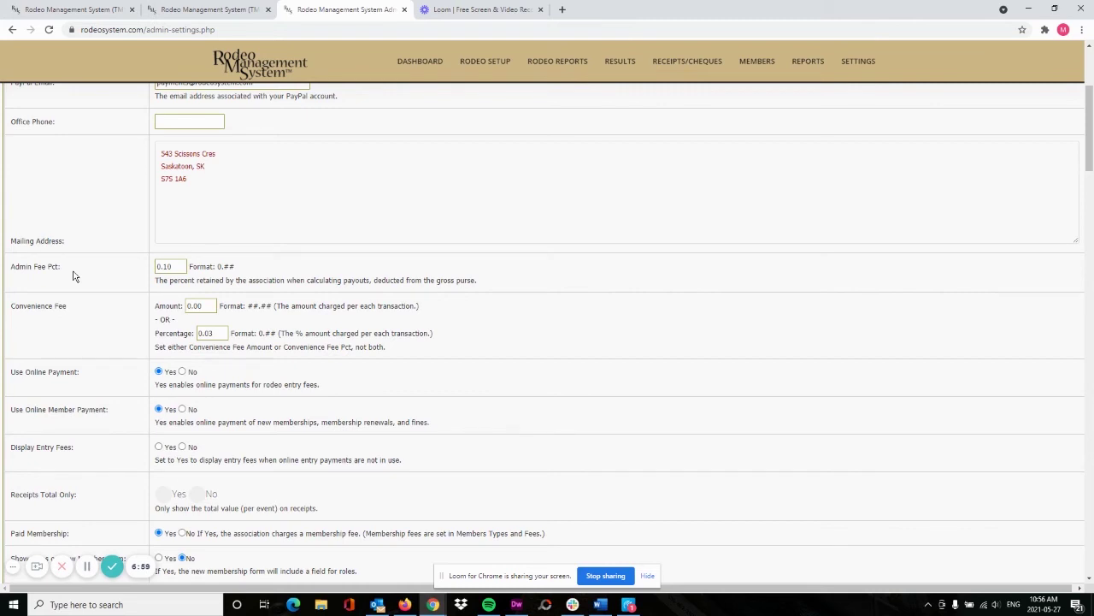
{"action": "scroll", "coordinate": [540, 305], "scroll_direction": "up", "scroll_amount": 3}
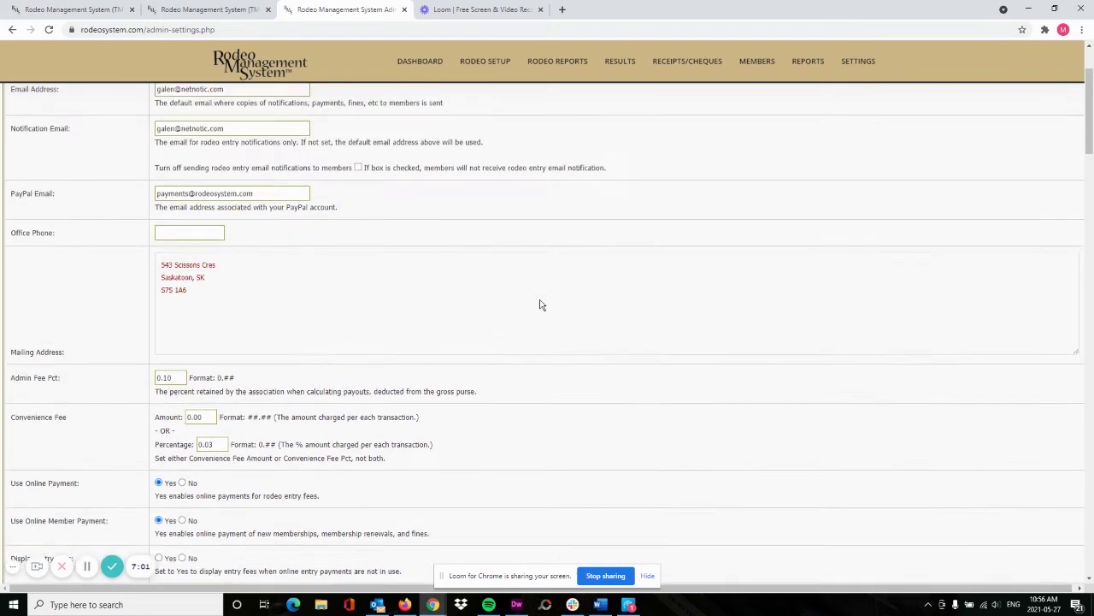
{"action": "scroll", "coordinate": [540, 305], "scroll_direction": "down", "scroll_amount": 3}
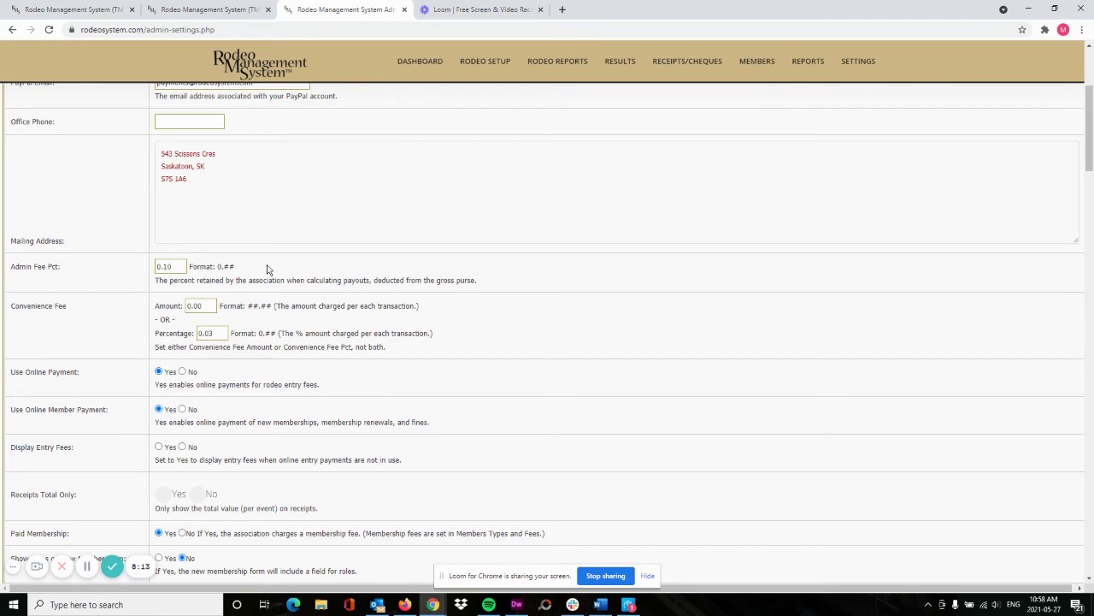
Step: Set the Admin Fee Pct to 0.1 and save the organization settings
{"action": "left_click", "coordinate": [177, 266]}
{"action": "key", "text": "BackSpace"}
{"action": "type", "text": "5"}
{"action": "key", "text": "BackSpace"}
{"action": "key", "text": "BackSpace"}
{"action": "key", "text": "BackSpace"}
{"action": "type", "text": ".1"}
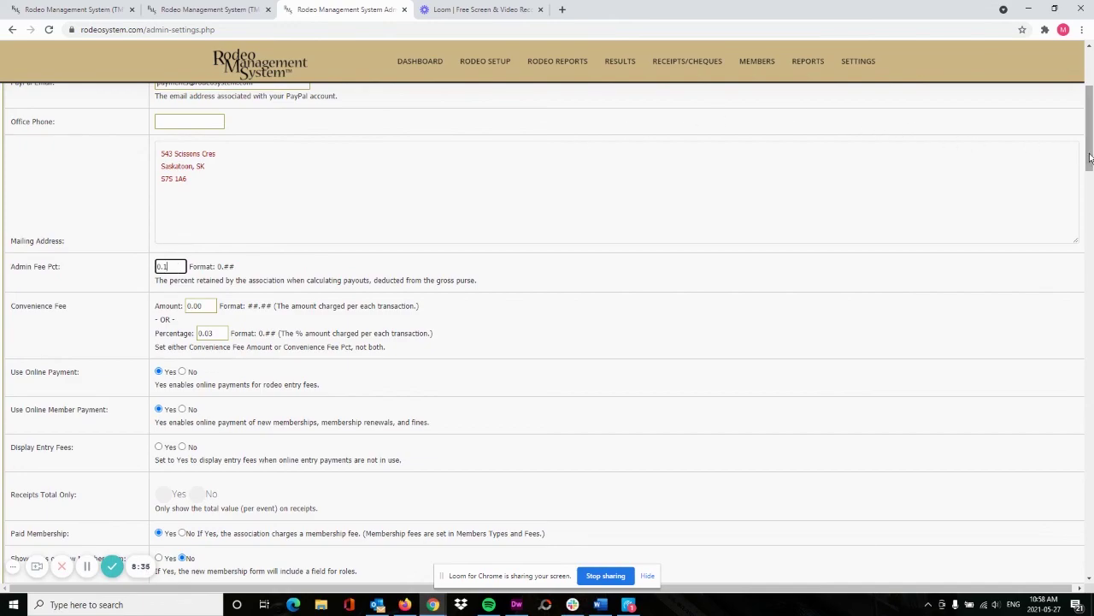
{"action": "left_click_drag", "start_coordinate": [1089, 159], "coordinate": [1091, 552]}
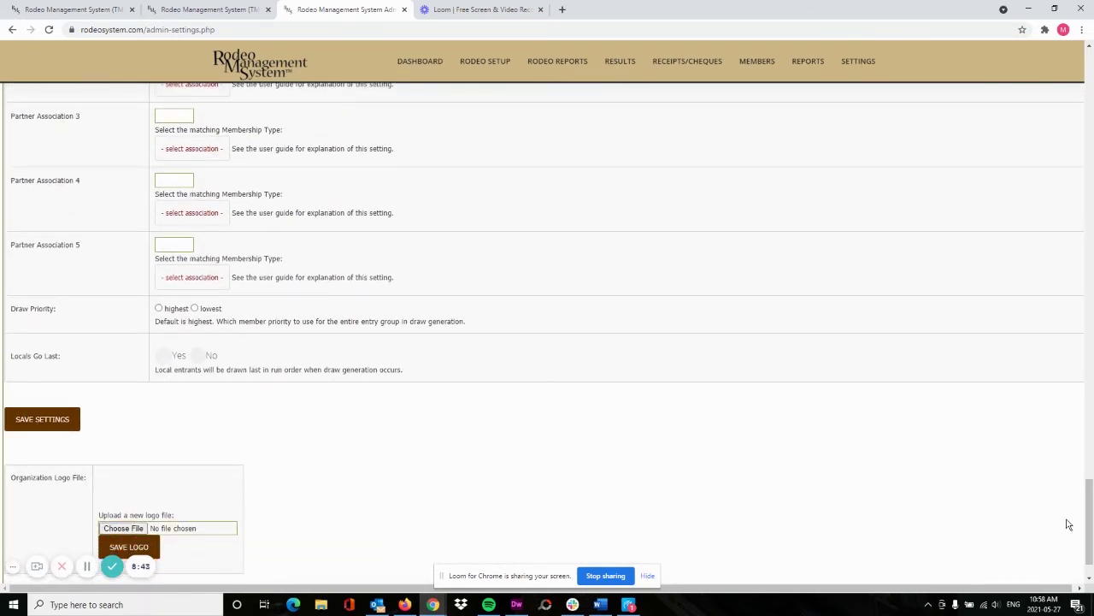
{"action": "left_click_drag", "start_coordinate": [1088, 531], "coordinate": [1088, 145]}
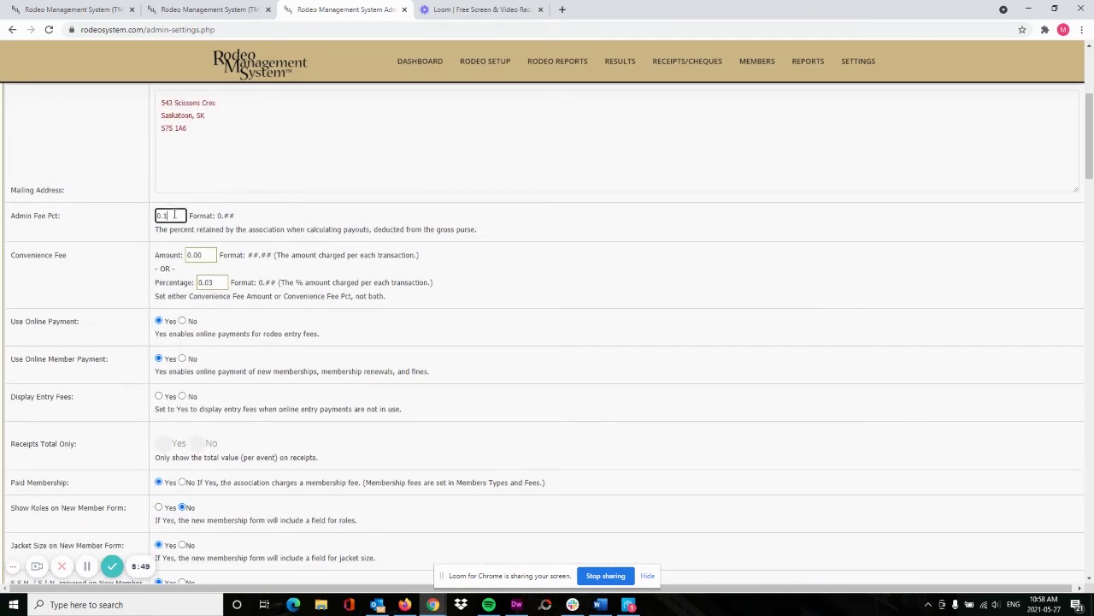
{"action": "key", "text": "Return"}
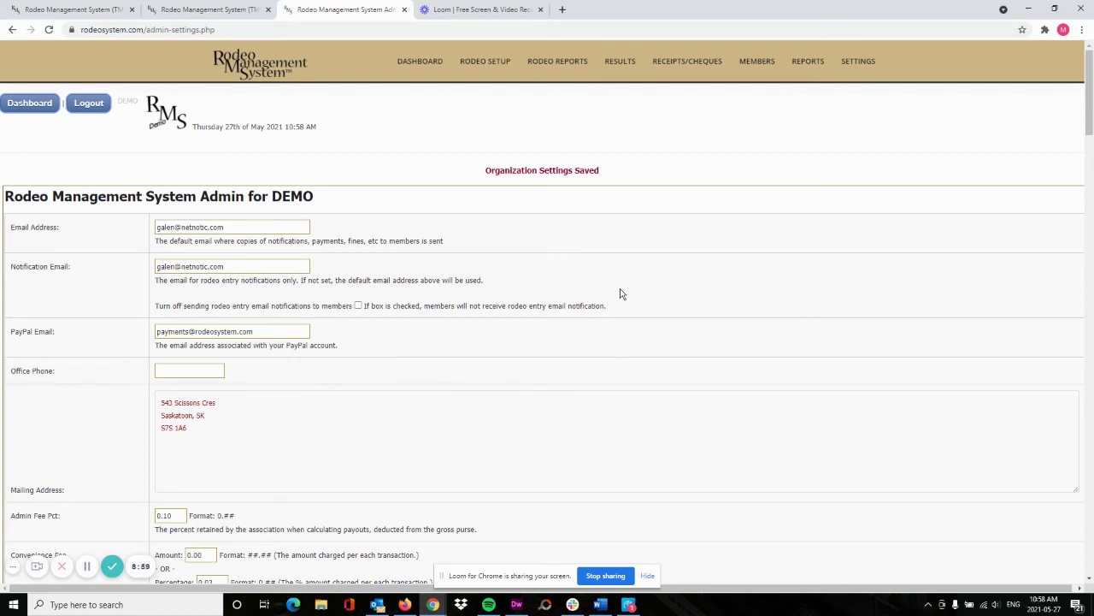
Step: Review the saved fee settings, and reload the already open demo page that announces the next chapter
{"action": "scroll", "coordinate": [210, 324], "scroll_direction": "down", "scroll_amount": 1}
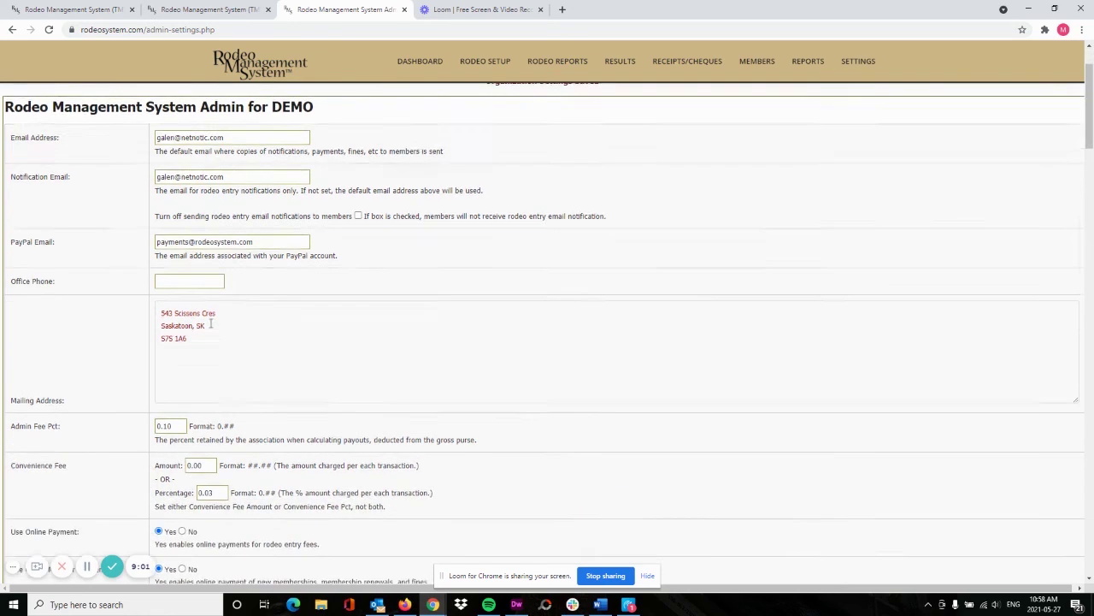
{"action": "scroll", "coordinate": [210, 324], "scroll_direction": "down", "scroll_amount": 2}
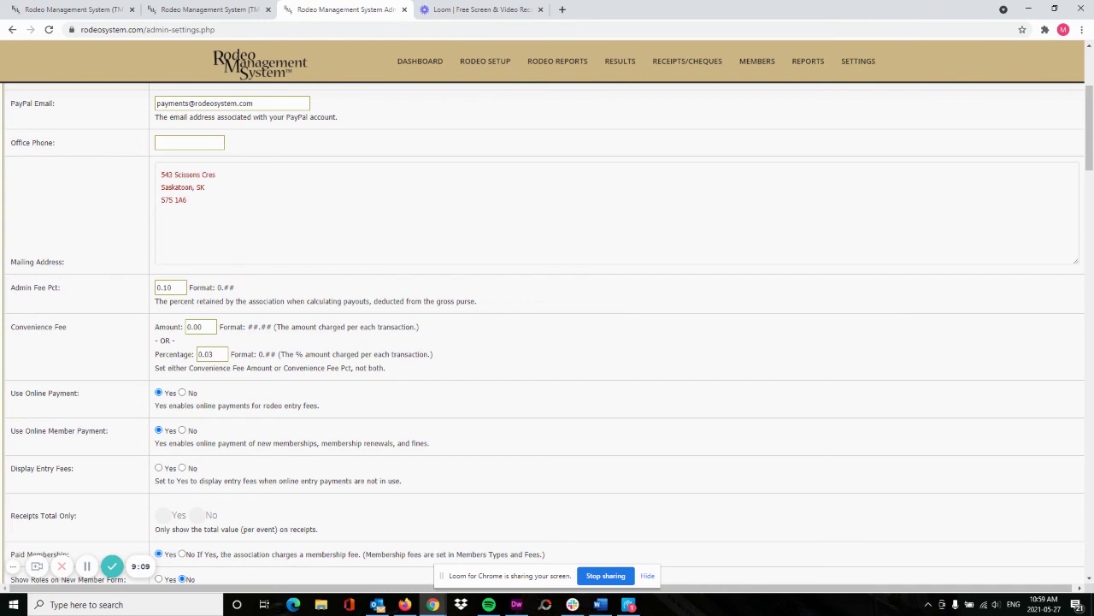
{"action": "left_click", "coordinate": [221, 14]}
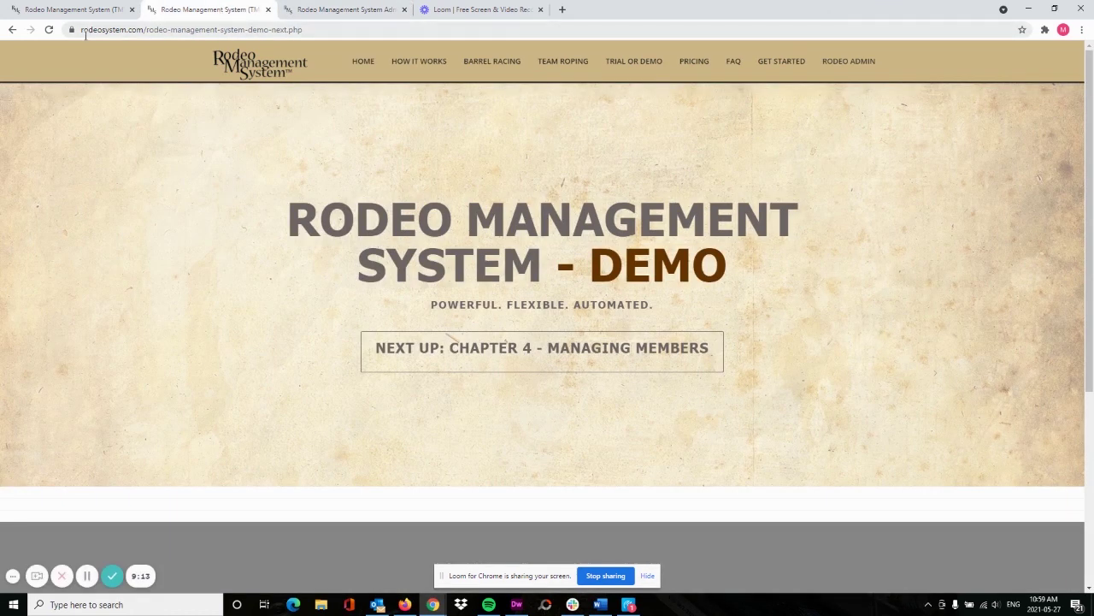
{"action": "left_click", "coordinate": [48, 29]}
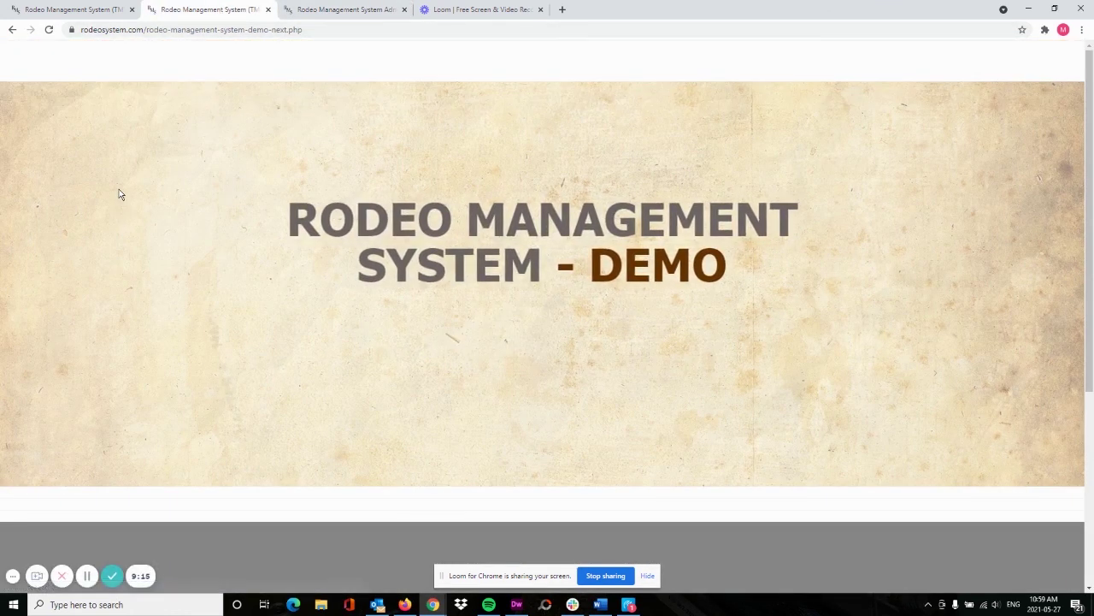